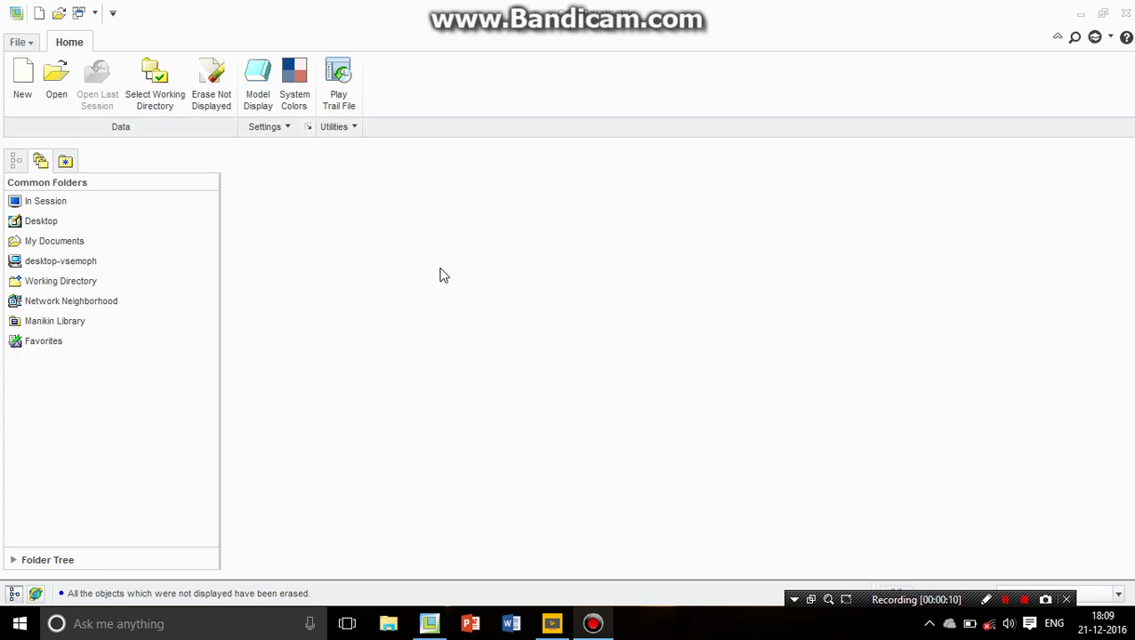
Step: Set the Part folder inside My Documents as the working directory
{"action": "left_click", "coordinate": [158, 102]}
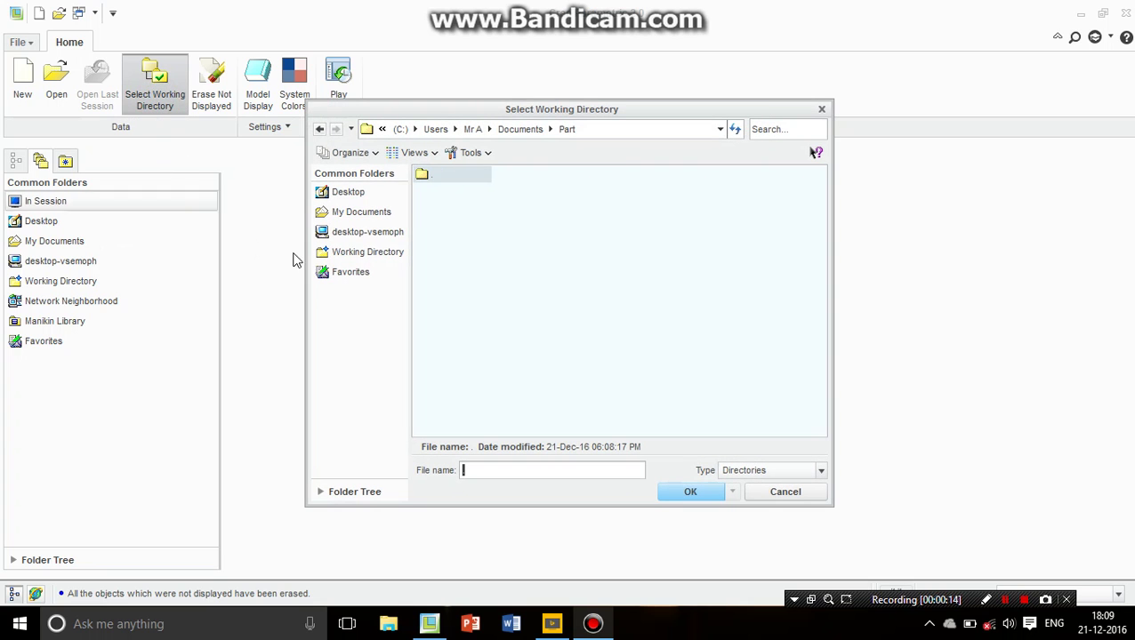
{"action": "left_click", "coordinate": [385, 216]}
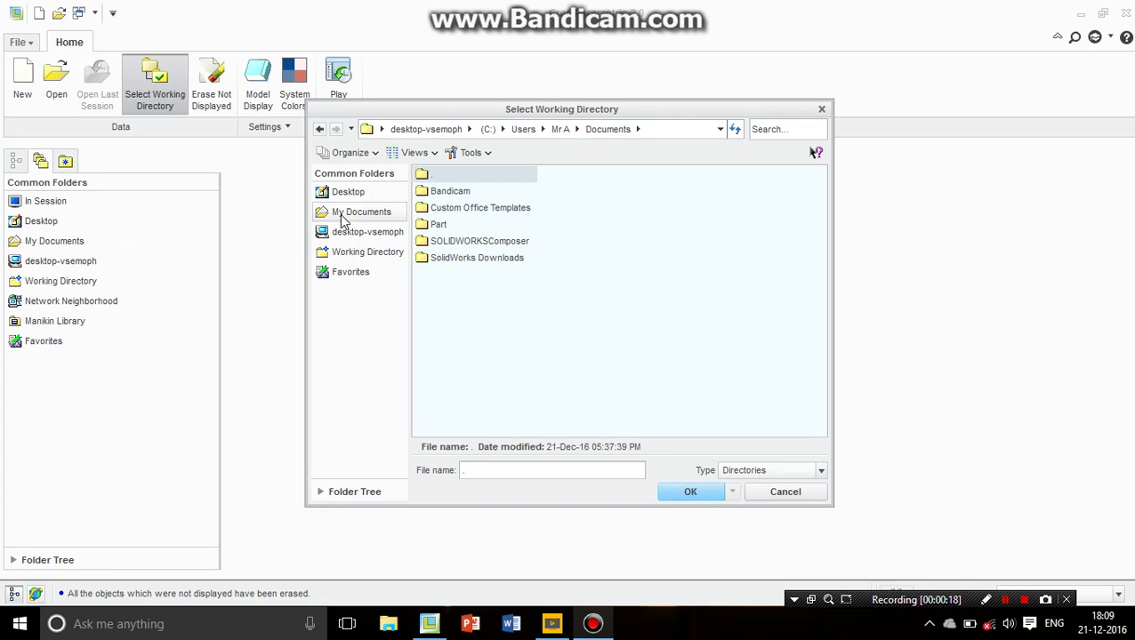
{"action": "left_click", "coordinate": [437, 225]}
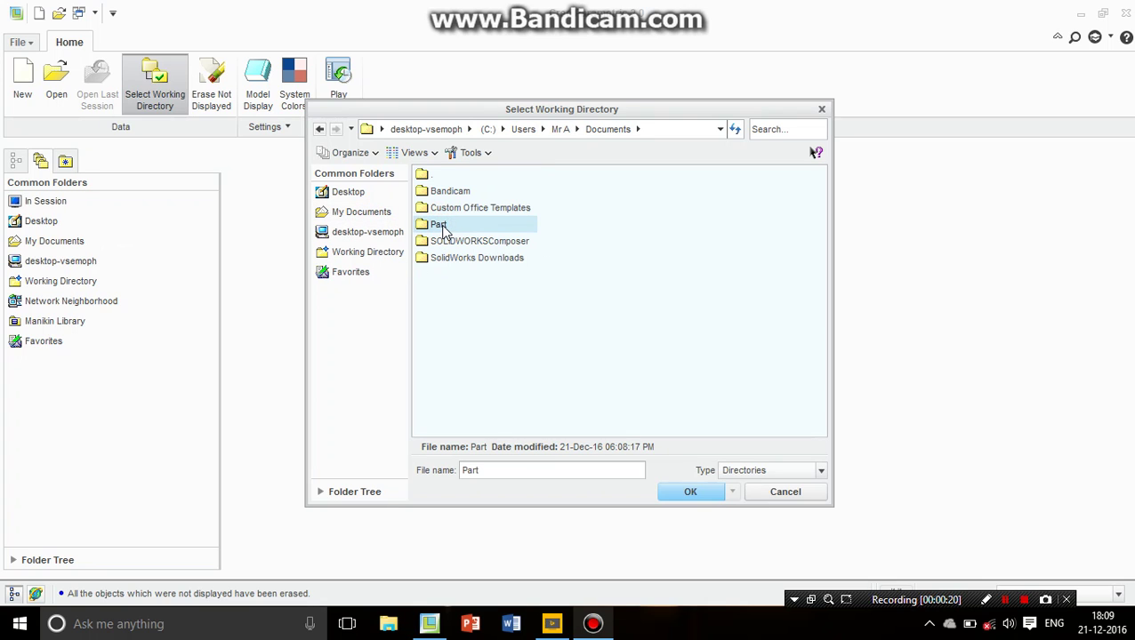
{"action": "left_click", "coordinate": [690, 492]}
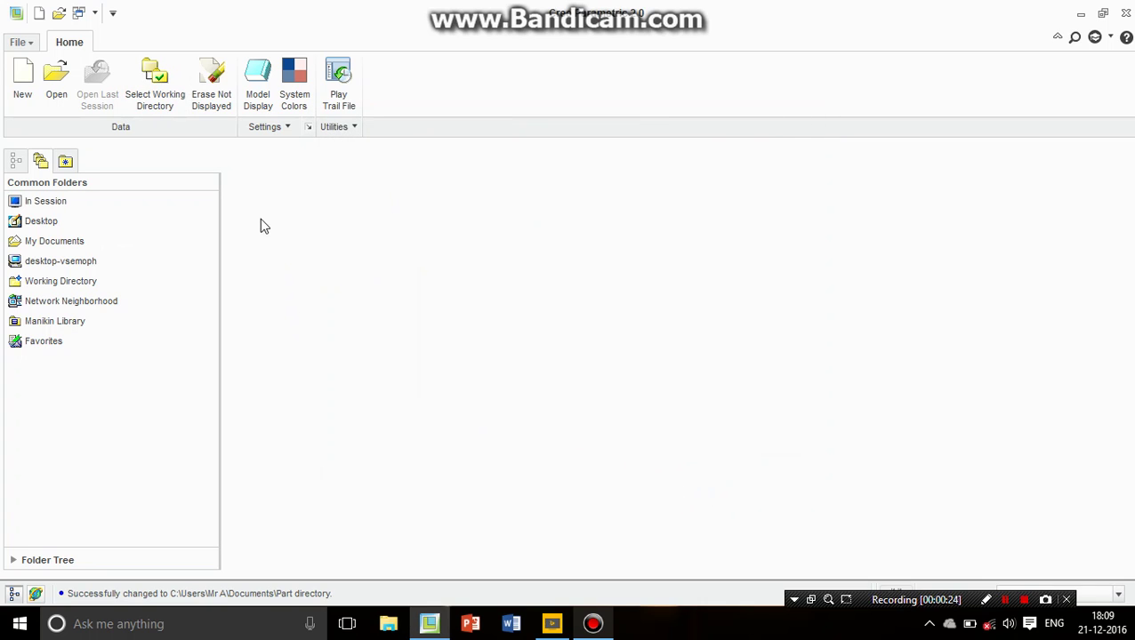
Step: Create a solid part named part1 without the default template, using the solid_part_mmks template instead
{"action": "left_click", "coordinate": [24, 96]}
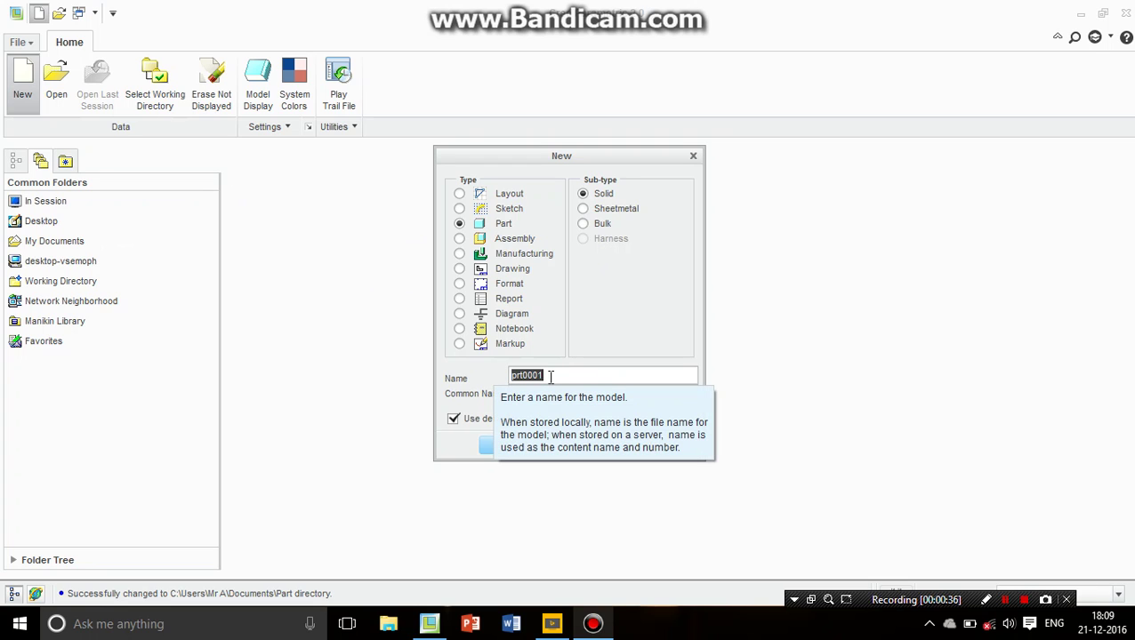
{"action": "type", "text": "pa"}
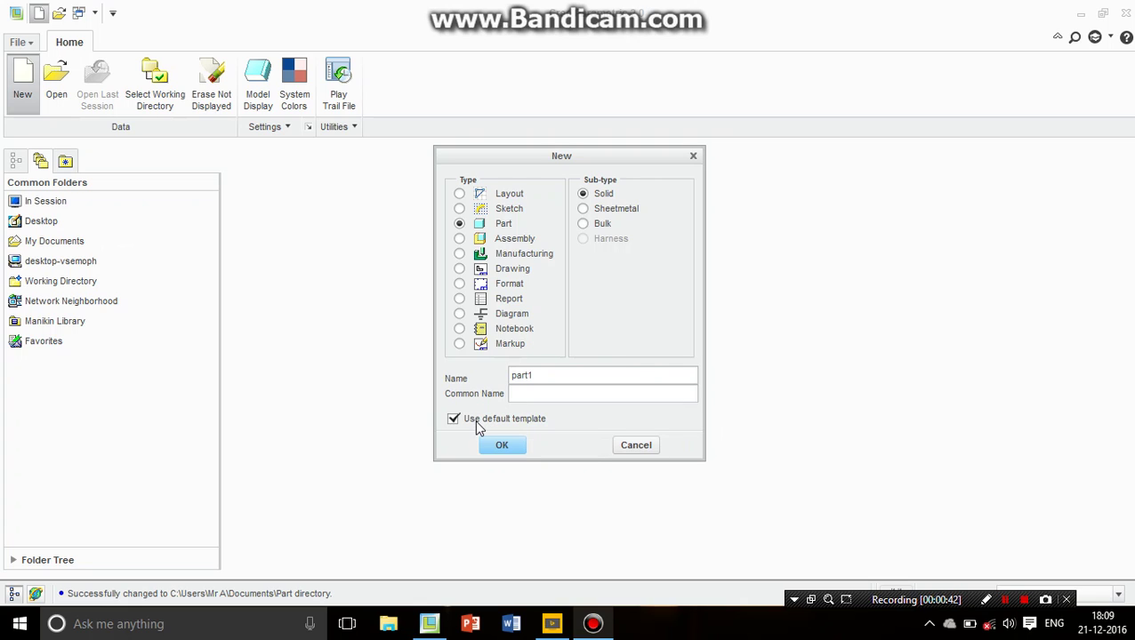
{"action": "left_click", "coordinate": [451, 421]}
{"action": "left_click", "coordinate": [505, 446]}
{"action": "scroll", "coordinate": [478, 249], "scroll_direction": "down", "scroll_amount": 1}
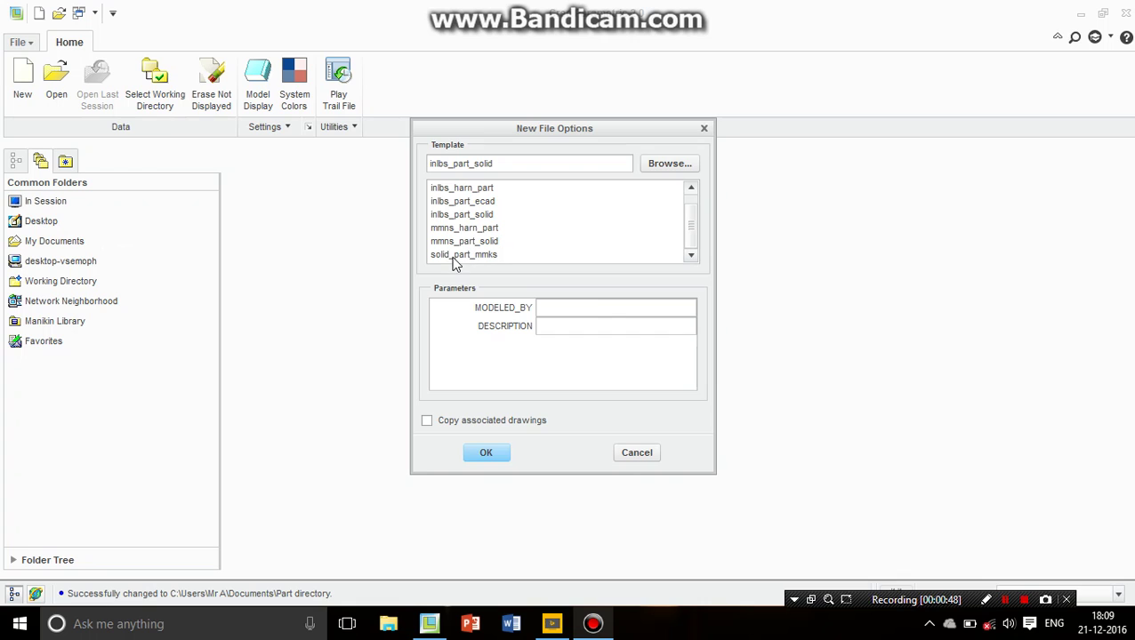
{"action": "left_click", "coordinate": [463, 258]}
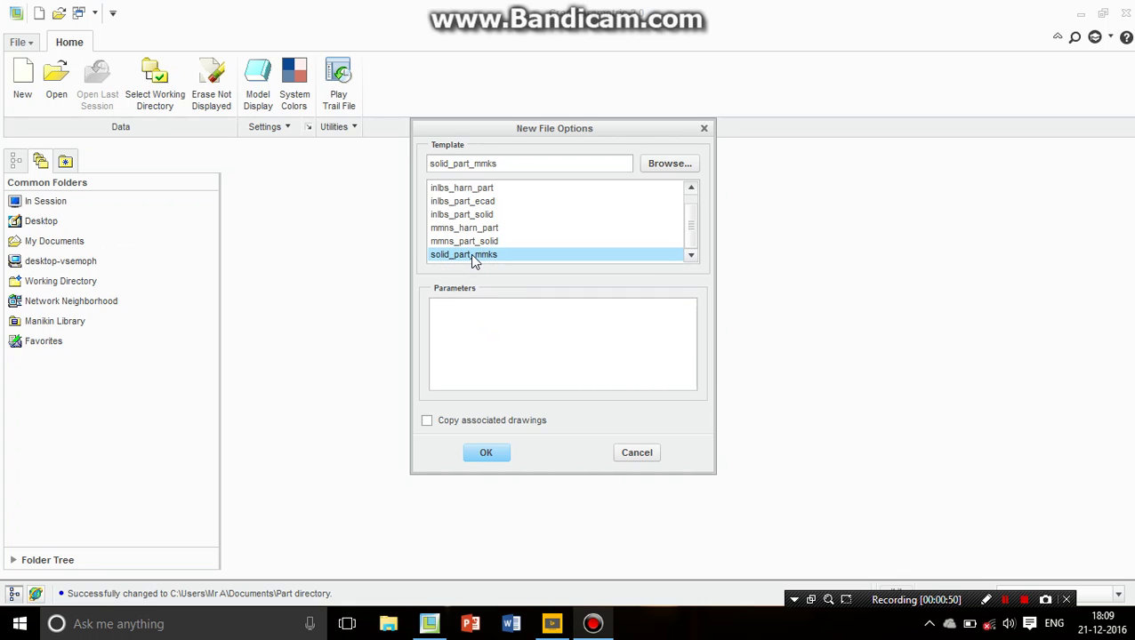
{"action": "left_click", "coordinate": [492, 454]}
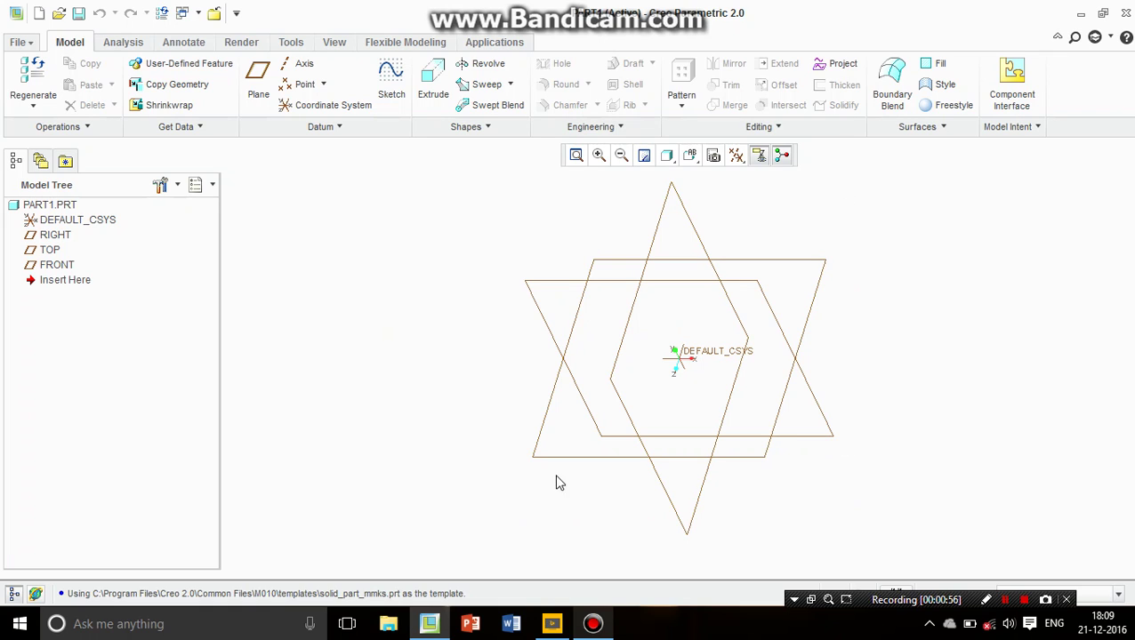
Step: Start an Extrude feature with a sketch on the FRONT plane and orient the sketch plane parallel to the screen
{"action": "left_click", "coordinate": [424, 99]}
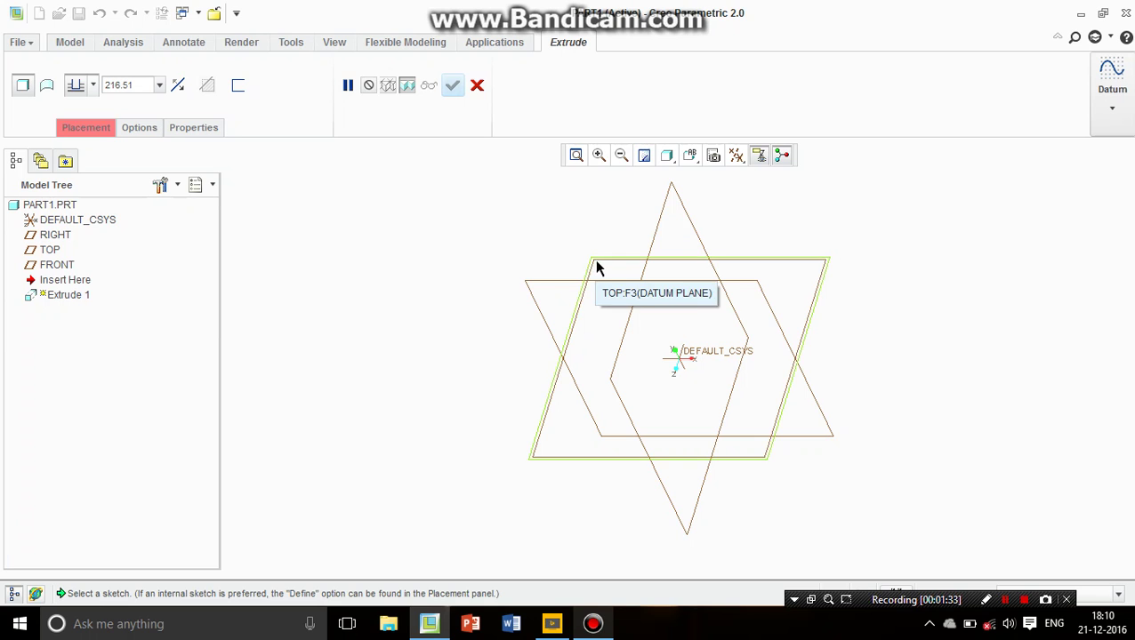
{"action": "left_click", "coordinate": [551, 283]}
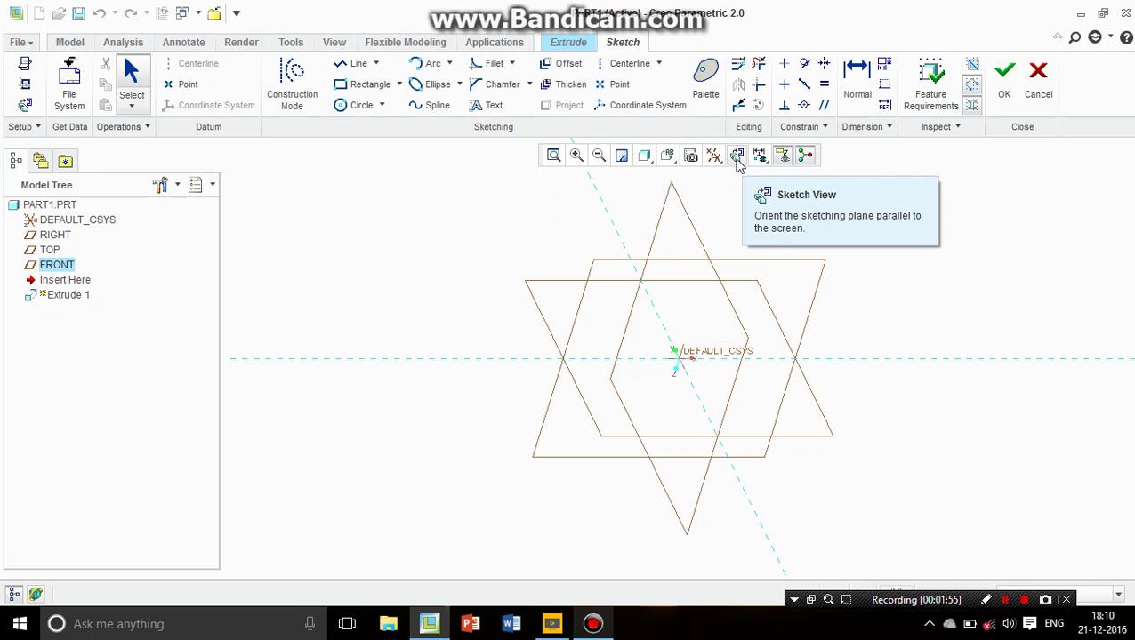
{"action": "left_click", "coordinate": [737, 160]}
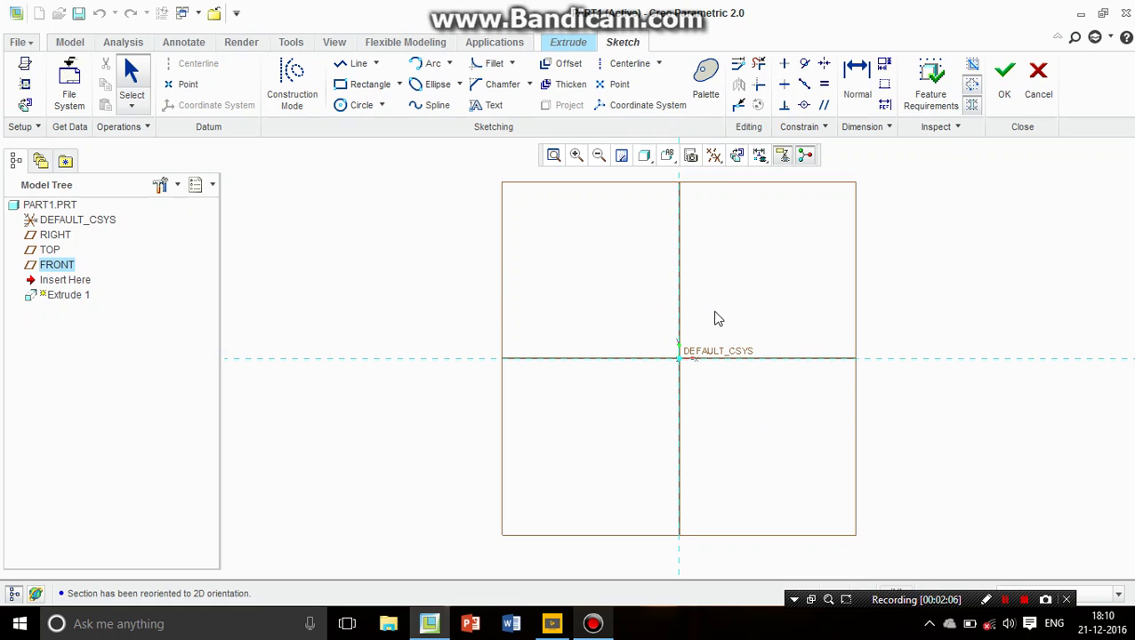
Step: Sketch a circle about 388 mm in diameter centred on the origin
{"action": "left_click", "coordinate": [351, 104]}
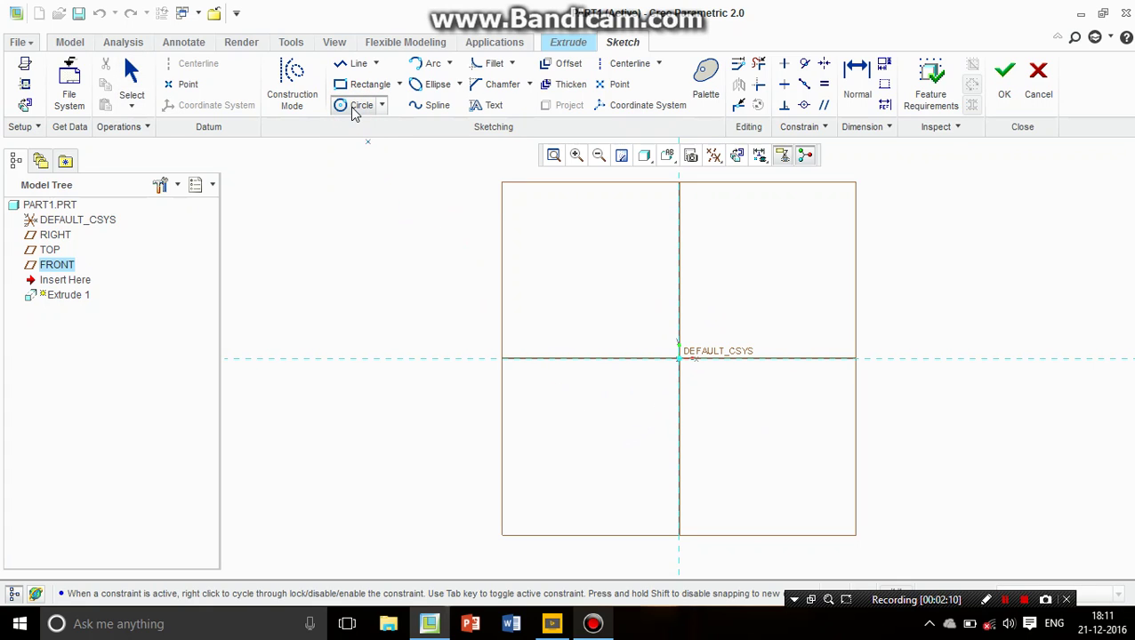
{"action": "left_click", "coordinate": [679, 359]}
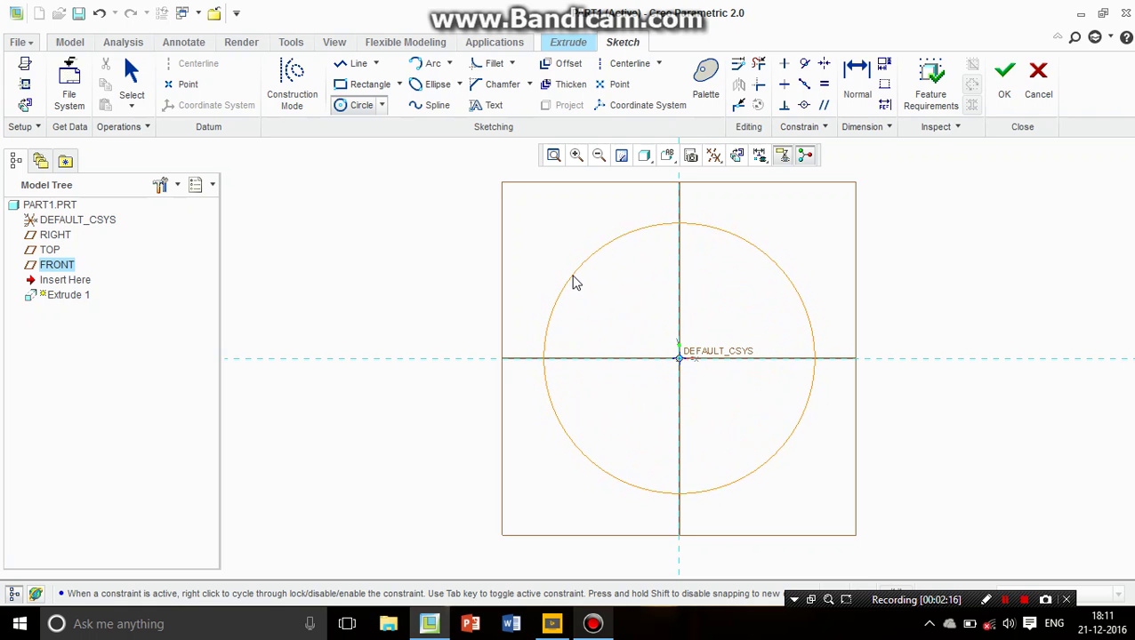
{"action": "left_click", "coordinate": [573, 283]}
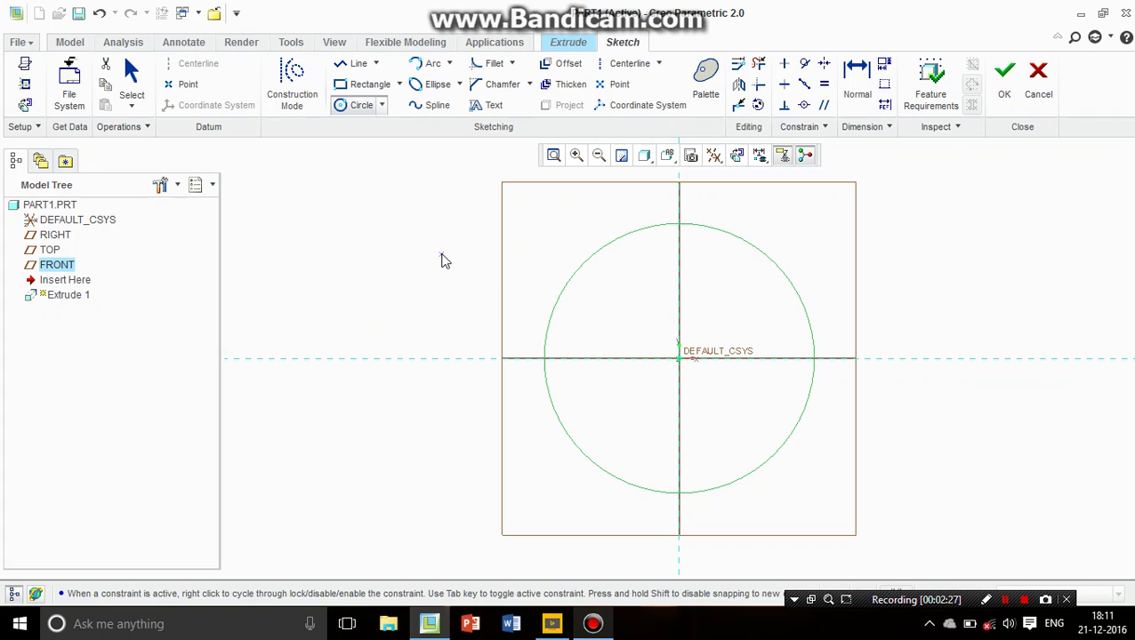
{"action": "middle_click", "coordinate": [445, 260]}
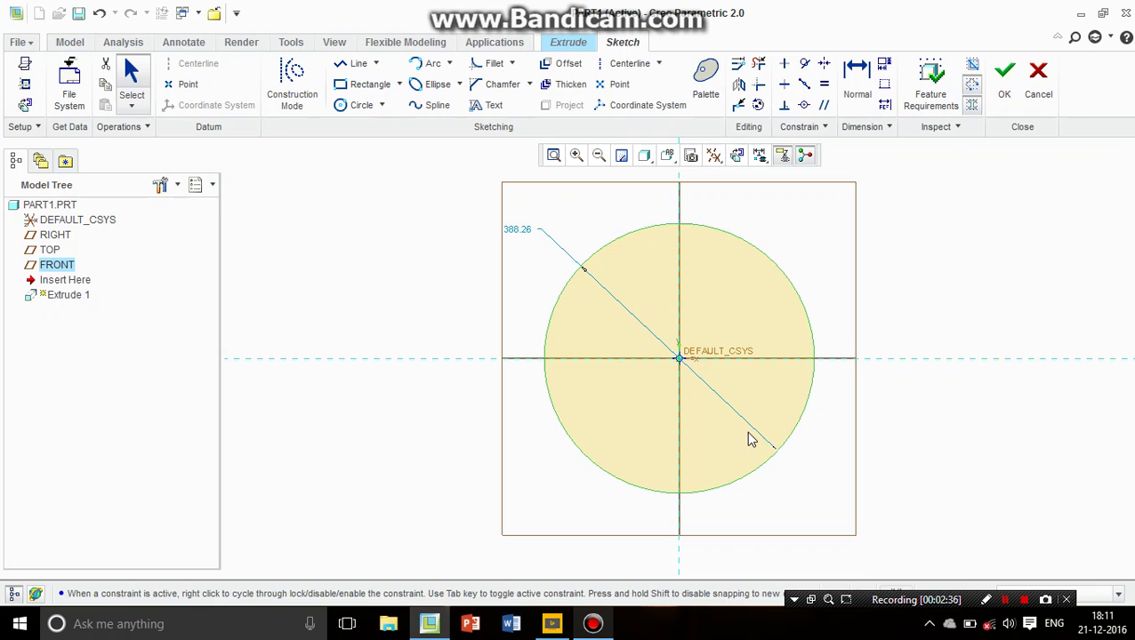
Step: Set the circle's diameter to 100 mm
{"action": "double_click", "coordinate": [518, 232]}
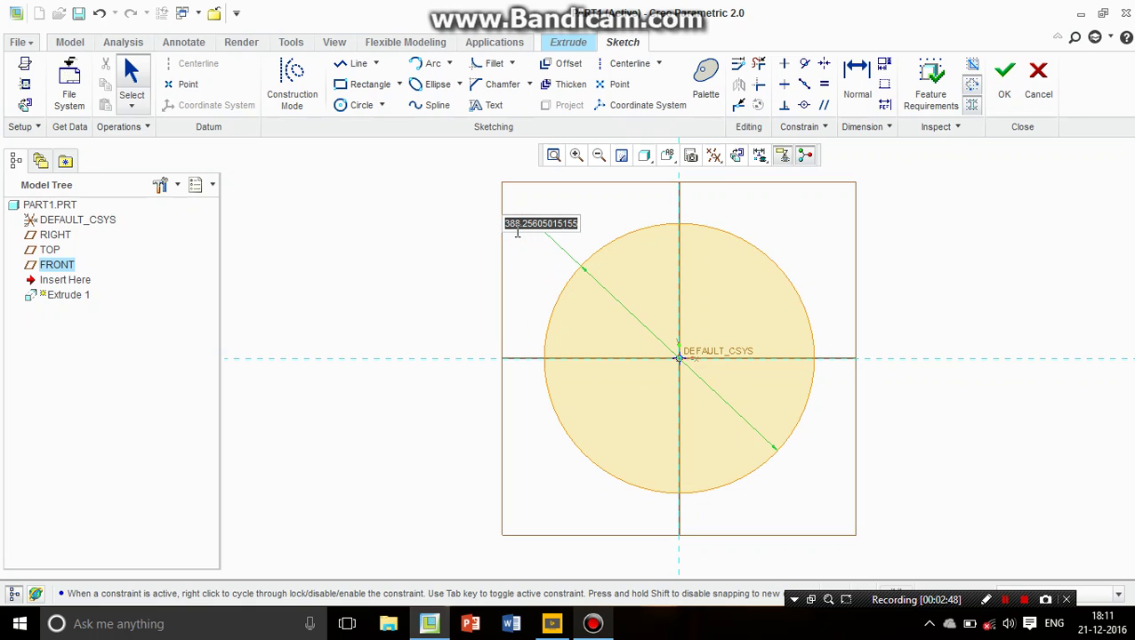
{"action": "key", "text": "BackSpace"}
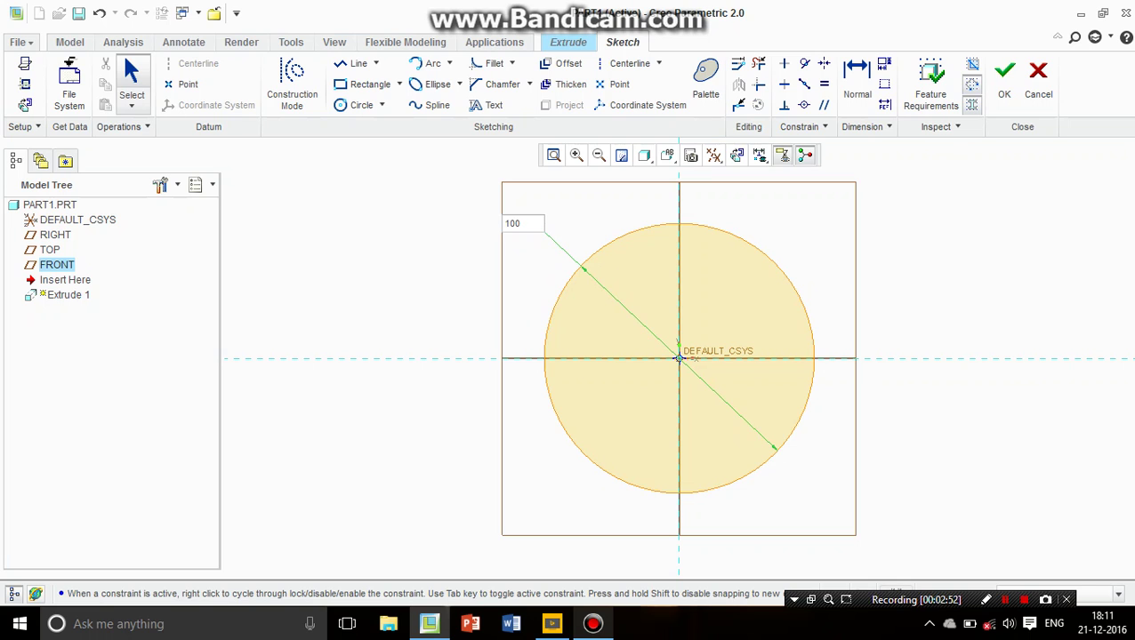
{"action": "type", "text": "100"}
{"action": "key", "text": "Return"}
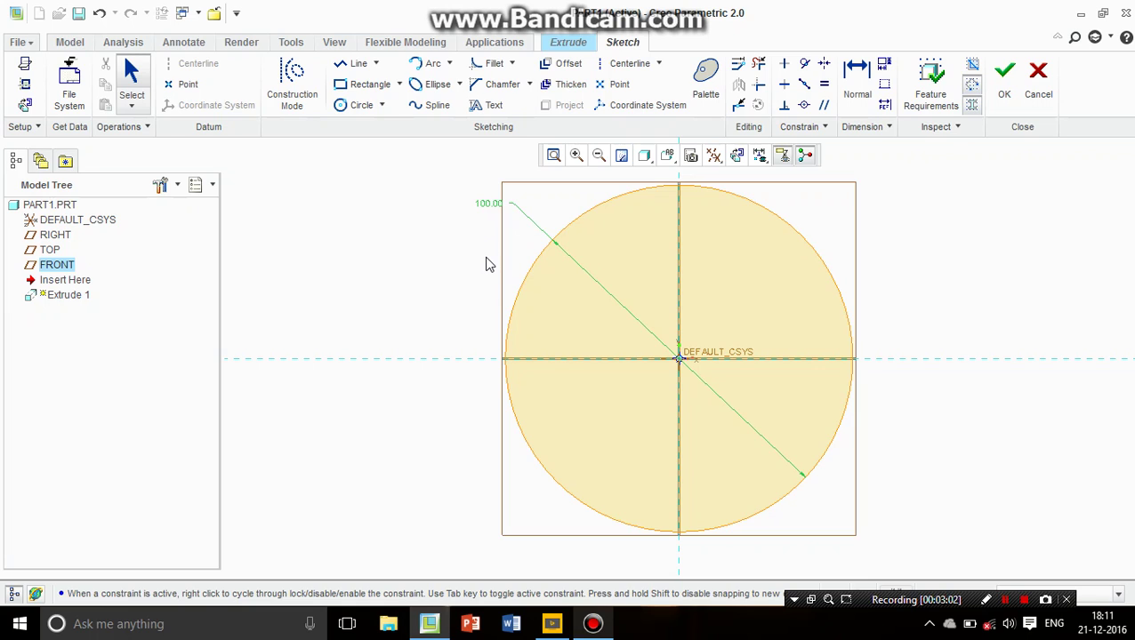
Step: Sketch a concentric inner circle about 66 mm in diameter centred on the origin
{"action": "left_click", "coordinate": [359, 110]}
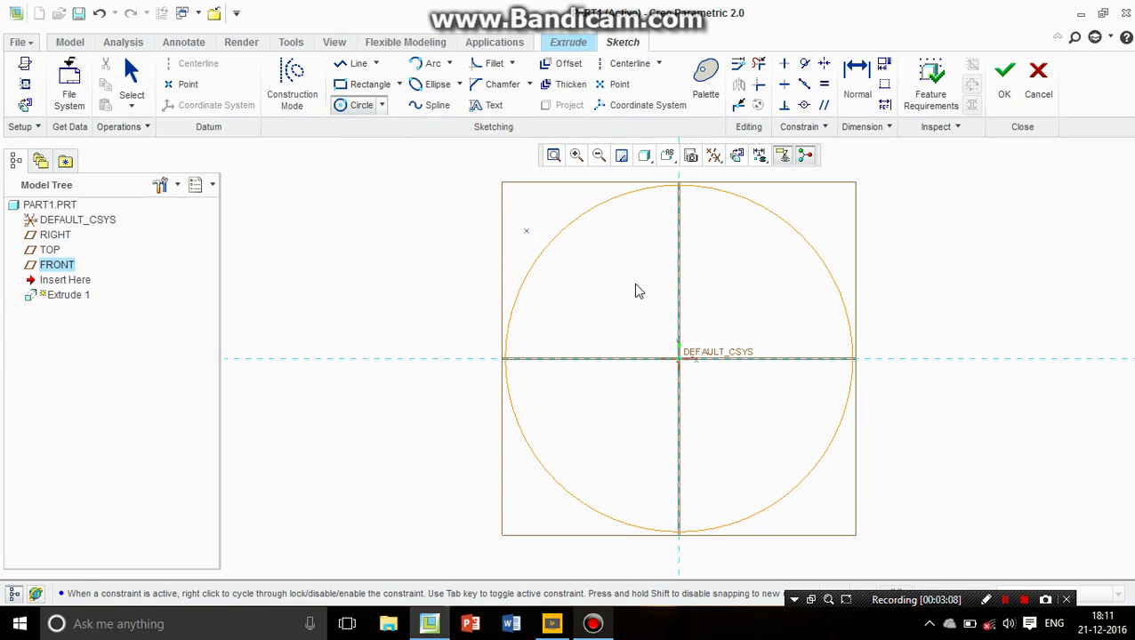
{"action": "left_click", "coordinate": [679, 359]}
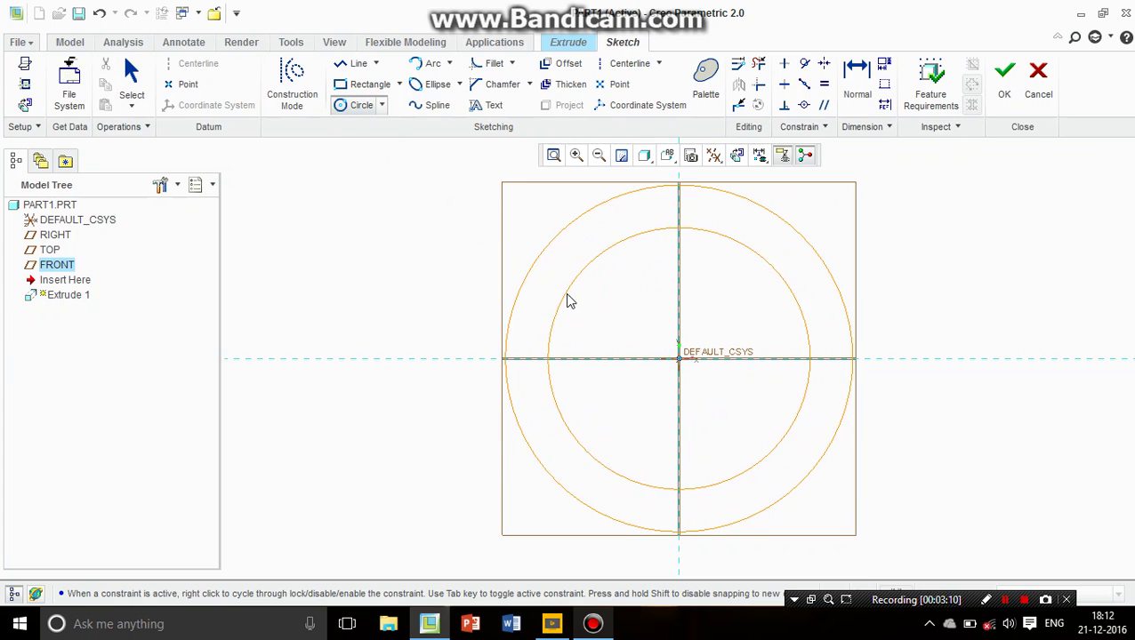
{"action": "left_click", "coordinate": [583, 301]}
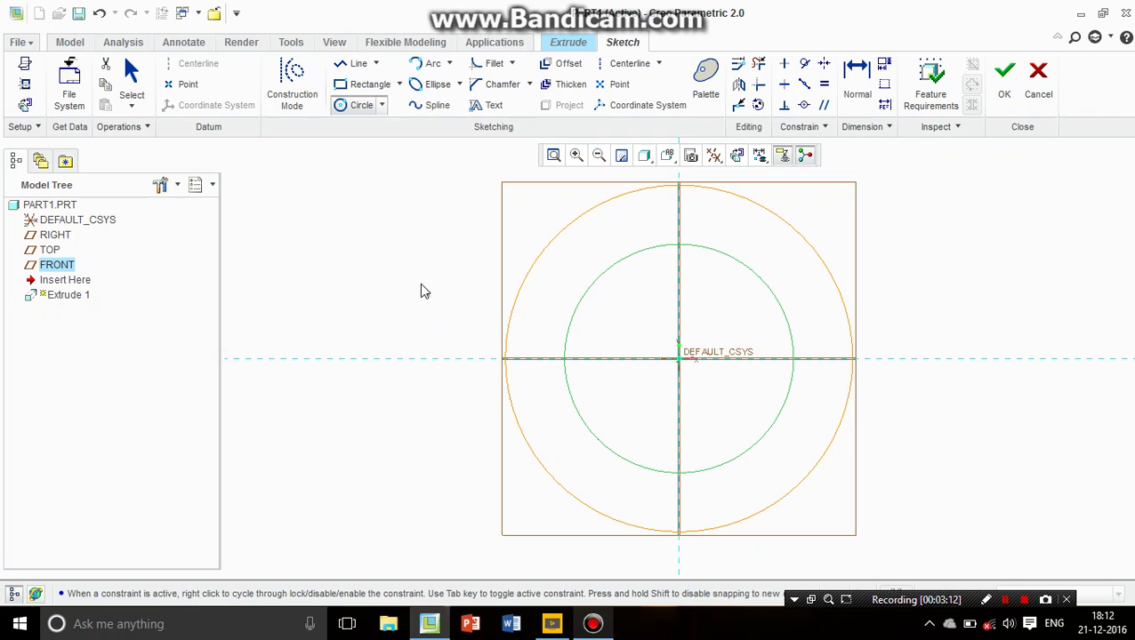
{"action": "middle_click", "coordinate": [385, 275]}
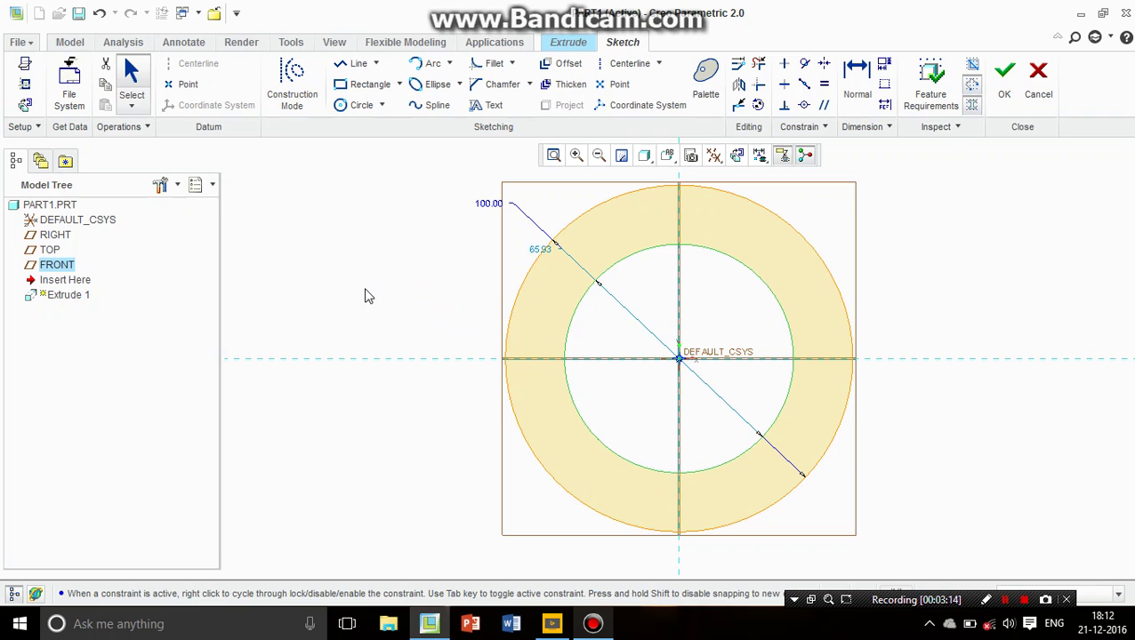
Step: Set the inner circle's diameter to 50 mm and finish the sketch
{"action": "left_click", "coordinate": [546, 259]}
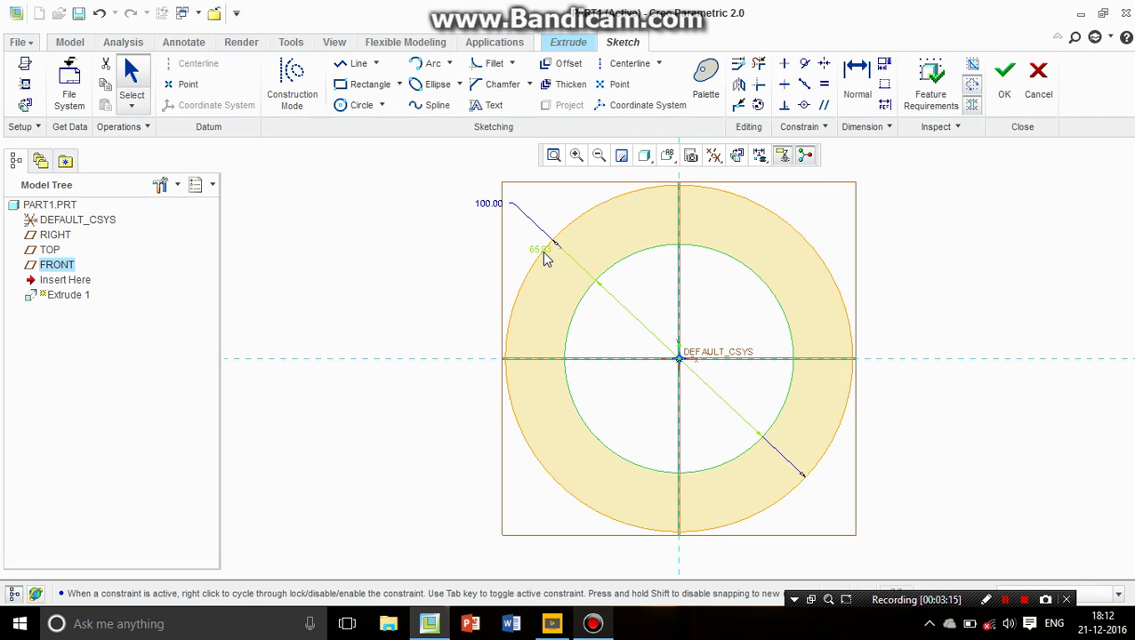
{"action": "double_click", "coordinate": [546, 259]}
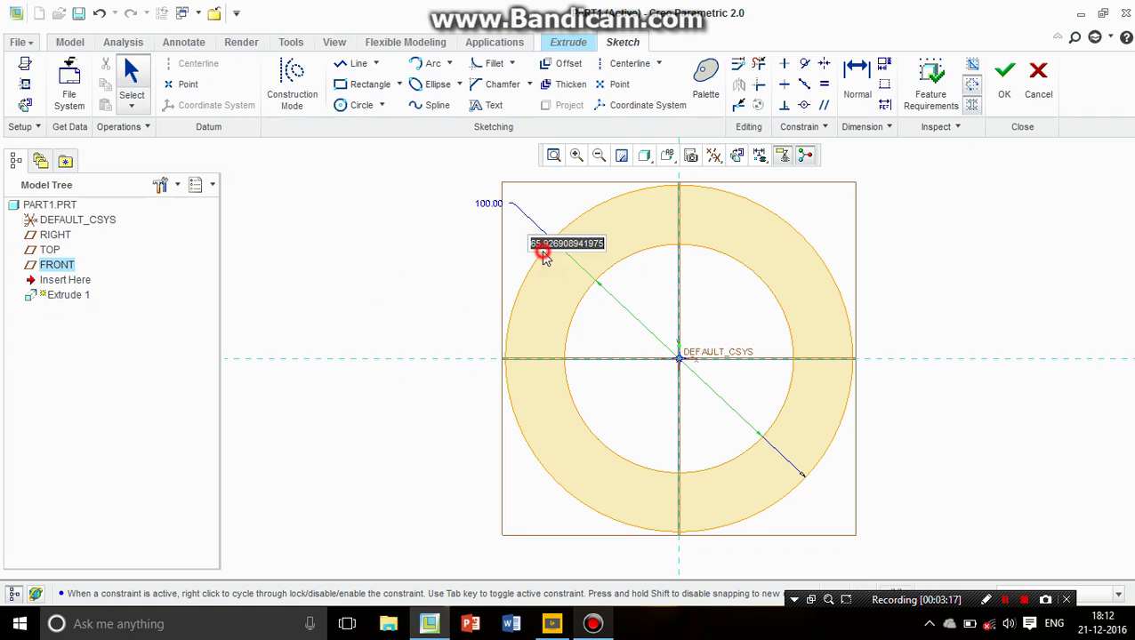
{"action": "type", "text": "50"}
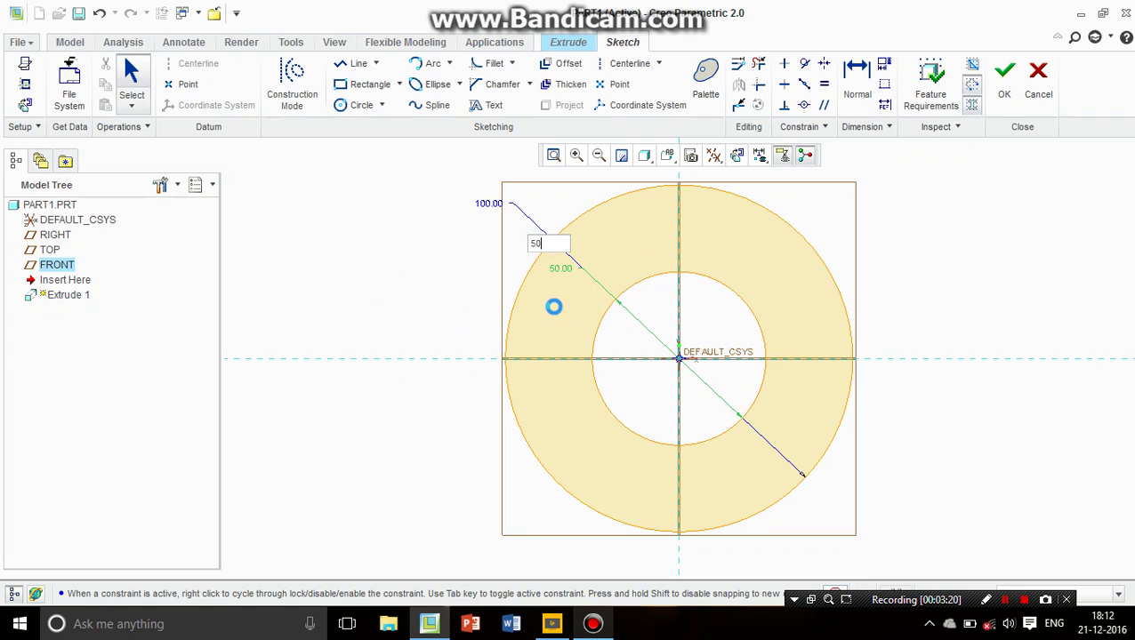
{"action": "key", "text": "Return"}
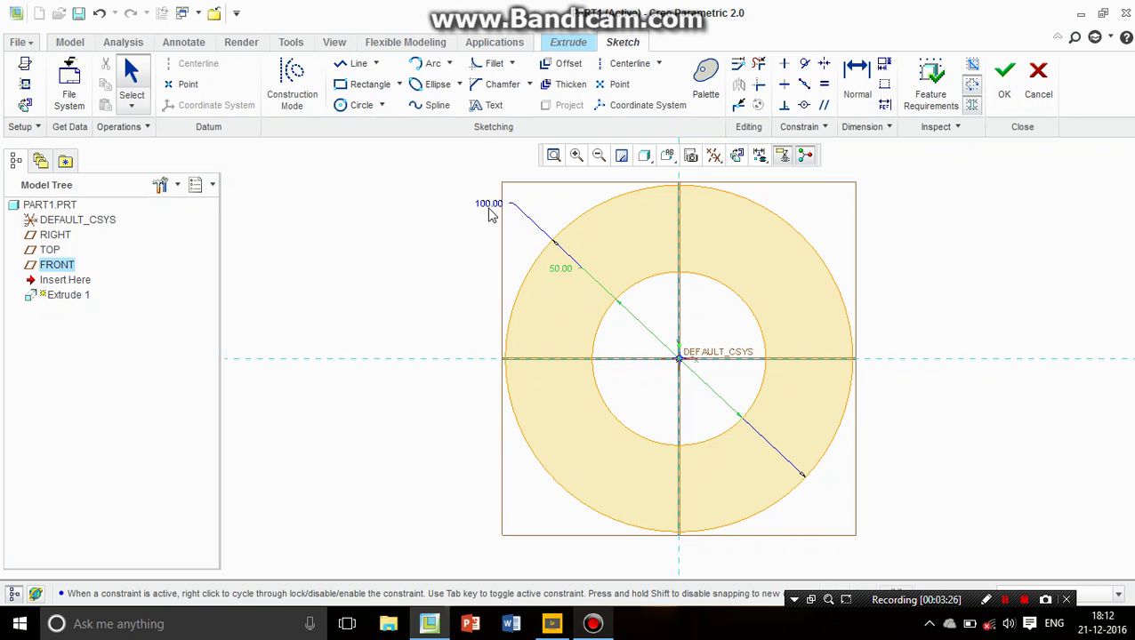
{"action": "left_click", "coordinate": [444, 248]}
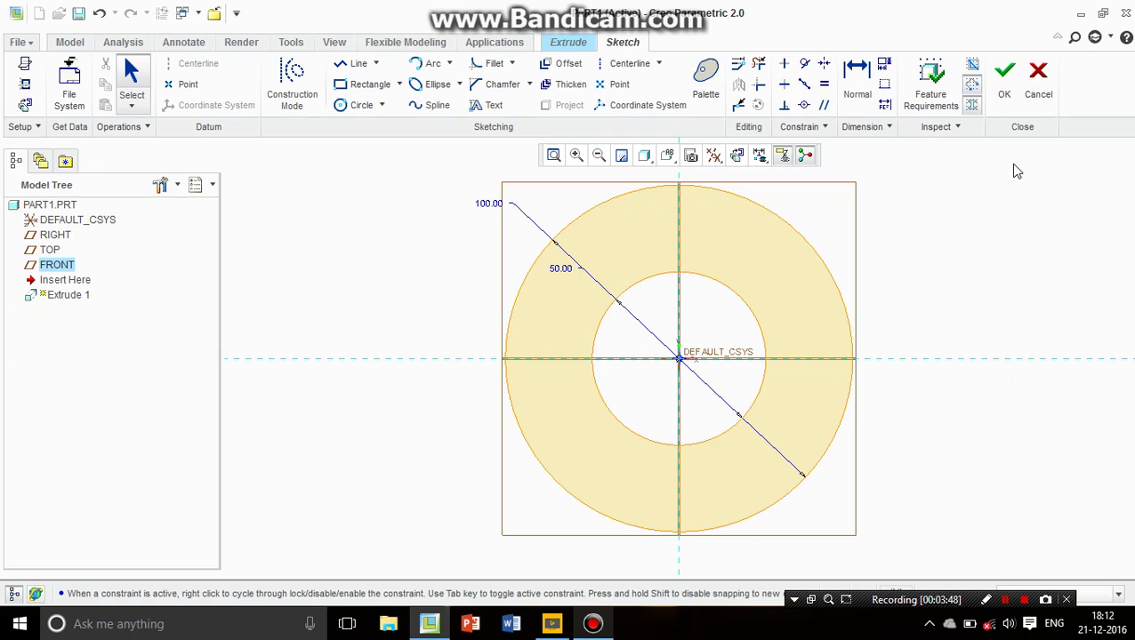
{"action": "left_click", "coordinate": [1005, 97]}
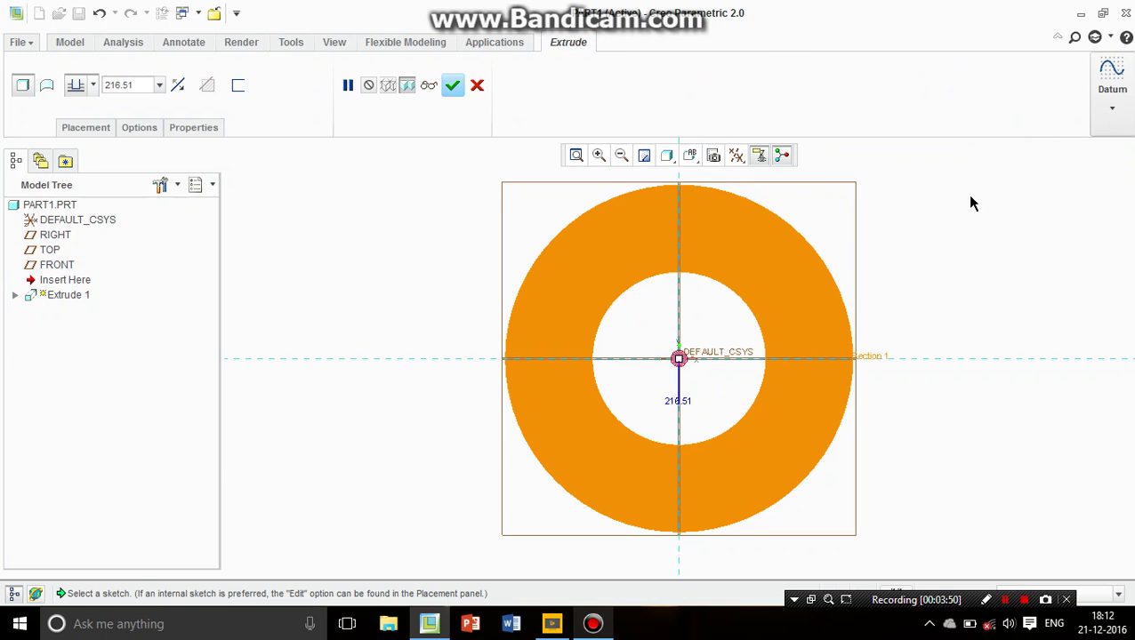
Step: Set the extrusion depth of the ring profile to 200 mm
{"action": "mouse_move", "coordinate": [896, 329]}
{"action": "middle_mouse_down"}
{"action": "mouse_move", "coordinate": [843, 346]}
{"action": "mouse_move", "coordinate": [839, 291]}
{"action": "mouse_move", "coordinate": [869, 289]}
{"action": "mouse_move", "coordinate": [907, 317]}
{"action": "mouse_move", "coordinate": [904, 279]}
{"action": "mouse_move", "coordinate": [899, 337]}
{"action": "mouse_move", "coordinate": [867, 312]}
{"action": "mouse_move", "coordinate": [938, 284]}
{"action": "mouse_move", "coordinate": [953, 314]}
{"action": "mouse_move", "coordinate": [894, 292]}
{"action": "mouse_move", "coordinate": [917, 281]}
{"action": "mouse_move", "coordinate": [932, 296]}
{"action": "mouse_move", "coordinate": [899, 302]}
{"action": "mouse_move", "coordinate": [904, 281]}
{"action": "mouse_move", "coordinate": [963, 281]}
{"action": "mouse_move", "coordinate": [940, 304]}
{"action": "mouse_move", "coordinate": [868, 293]}
{"action": "middle_mouse_up"}
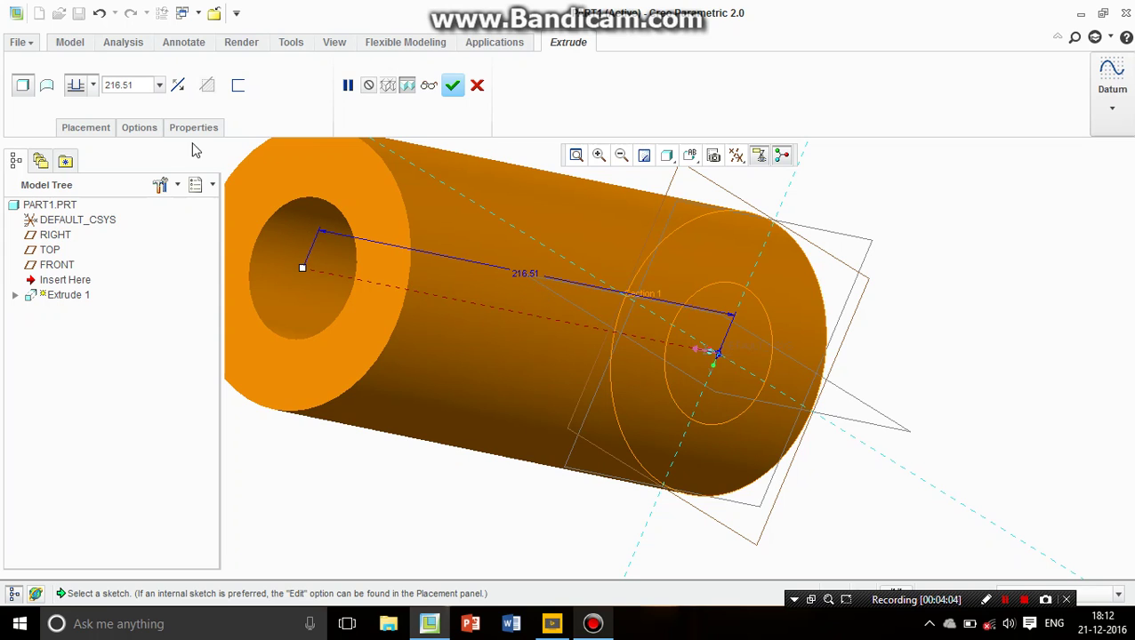
{"action": "left_click", "coordinate": [130, 83]}
{"action": "key", "text": "BackSpace"}
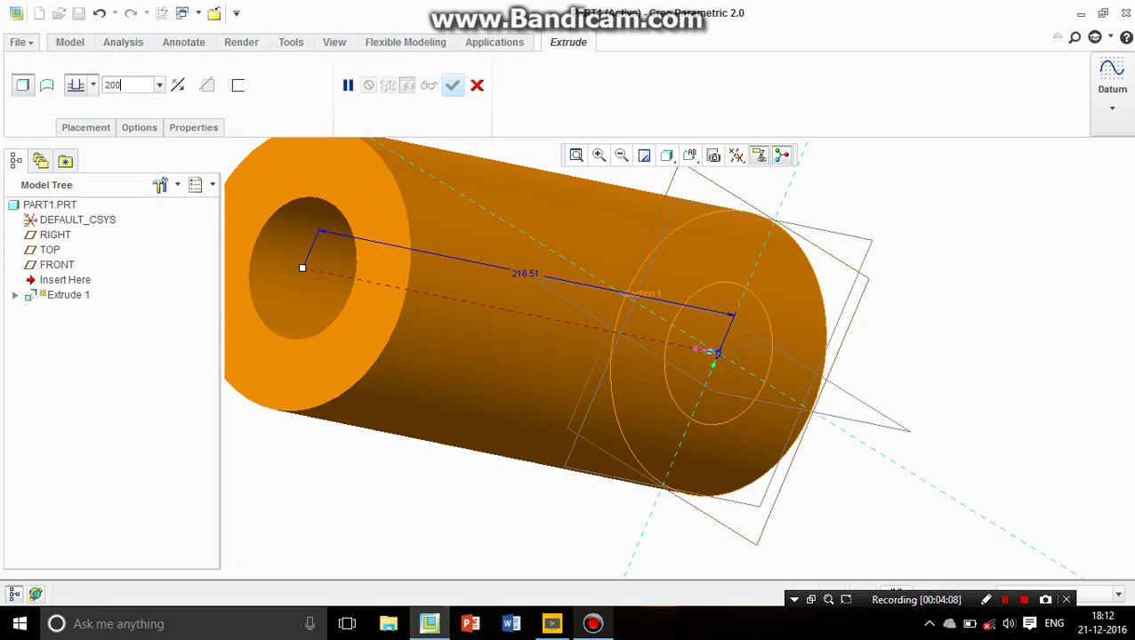
{"action": "type", "text": "200"}
{"action": "key", "text": "Return"}
Step: Flip the extrusion direction back and forth across the sketch plane, ending on the original side
{"action": "middle_click_drag", "start_coordinate": [514, 275], "coordinate": [650, 308]}
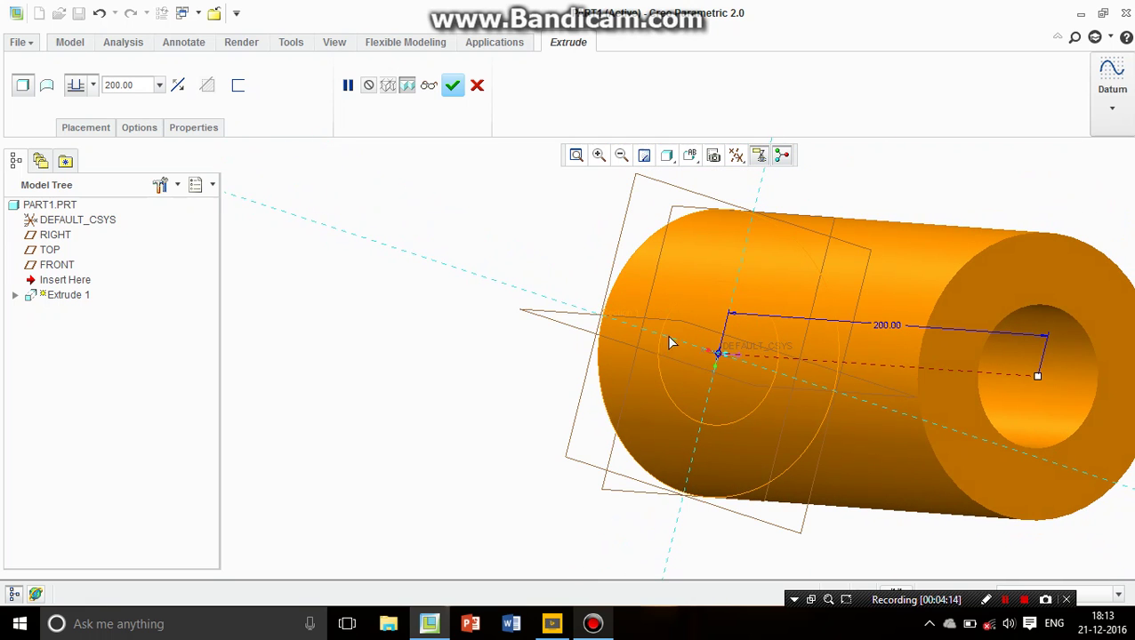
{"action": "middle_click_drag", "start_coordinate": [719, 352], "coordinate": [730, 290]}
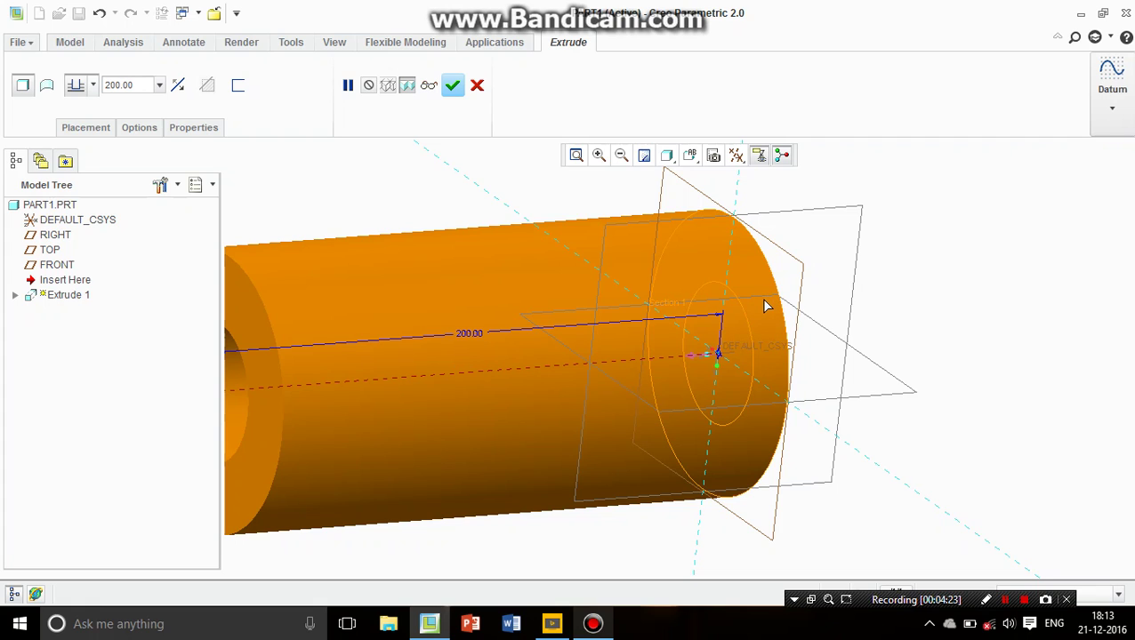
{"action": "left_click", "coordinate": [178, 86]}
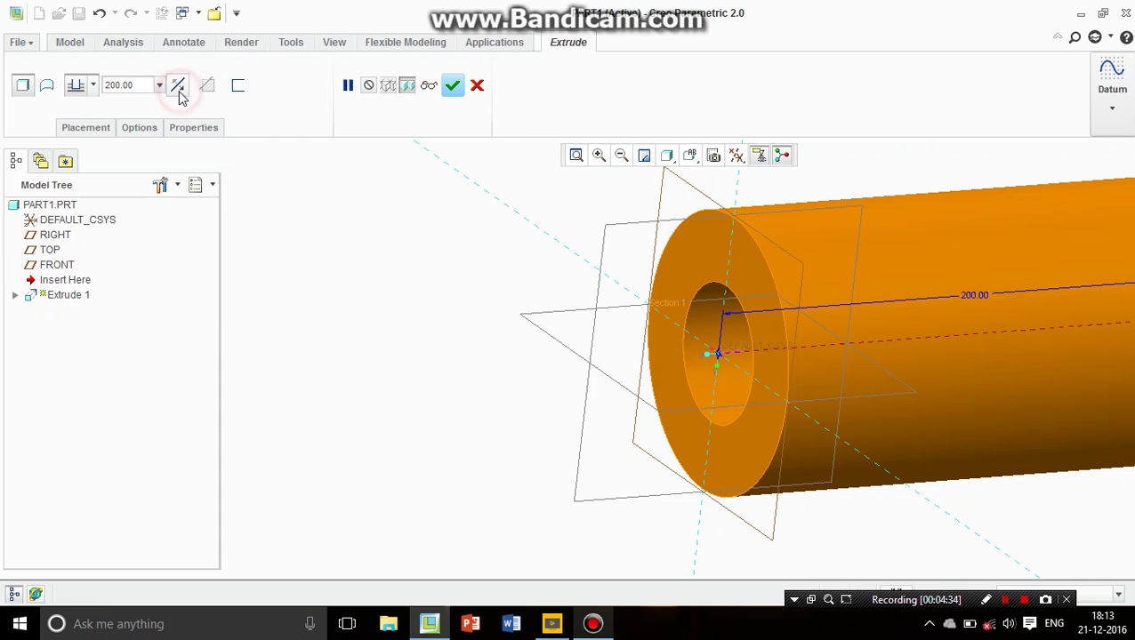
{"action": "mouse_move", "coordinate": [665, 354]}
{"action": "middle_mouse_down"}
{"action": "mouse_move", "coordinate": [646, 349]}
{"action": "mouse_move", "coordinate": [678, 334]}
{"action": "mouse_move", "coordinate": [738, 337]}
{"action": "mouse_move", "coordinate": [663, 347]}
{"action": "mouse_move", "coordinate": [669, 287]}
{"action": "middle_mouse_up"}
{"action": "middle_click_drag", "start_coordinate": [807, 372], "coordinate": [827, 307], "text": "ctrl"}
{"action": "middle_click_drag", "start_coordinate": [869, 344], "coordinate": [747, 354], "text": "shift"}
{"action": "left_click", "coordinate": [176, 86]}
{"action": "left_click", "coordinate": [176, 86]}
{"action": "left_click", "coordinate": [176, 85]}
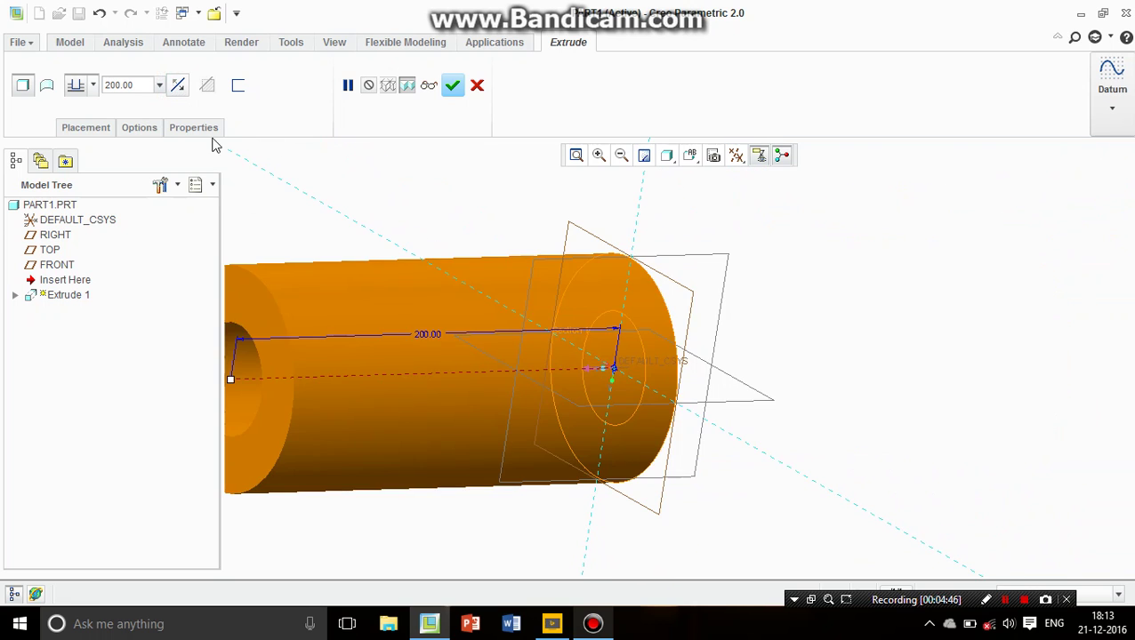
Step: Make the 200 mm ring extrusion symmetric about the sketch plane and complete the feature
{"action": "middle_click_drag", "start_coordinate": [531, 446], "coordinate": [622, 425], "text": "shift"}
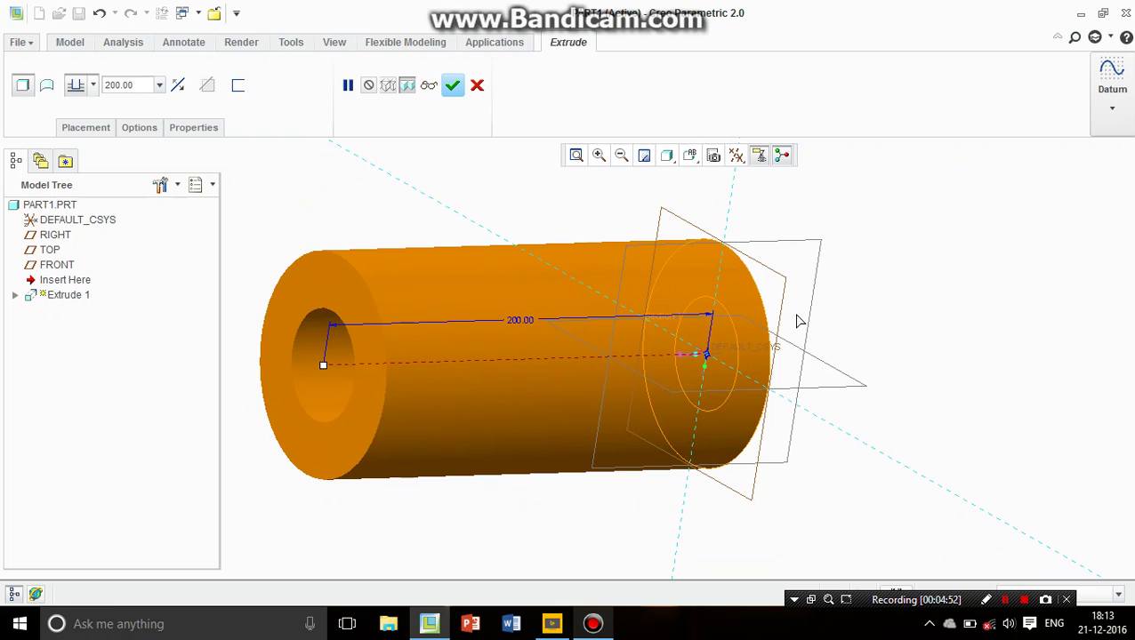
{"action": "left_click", "coordinate": [89, 91]}
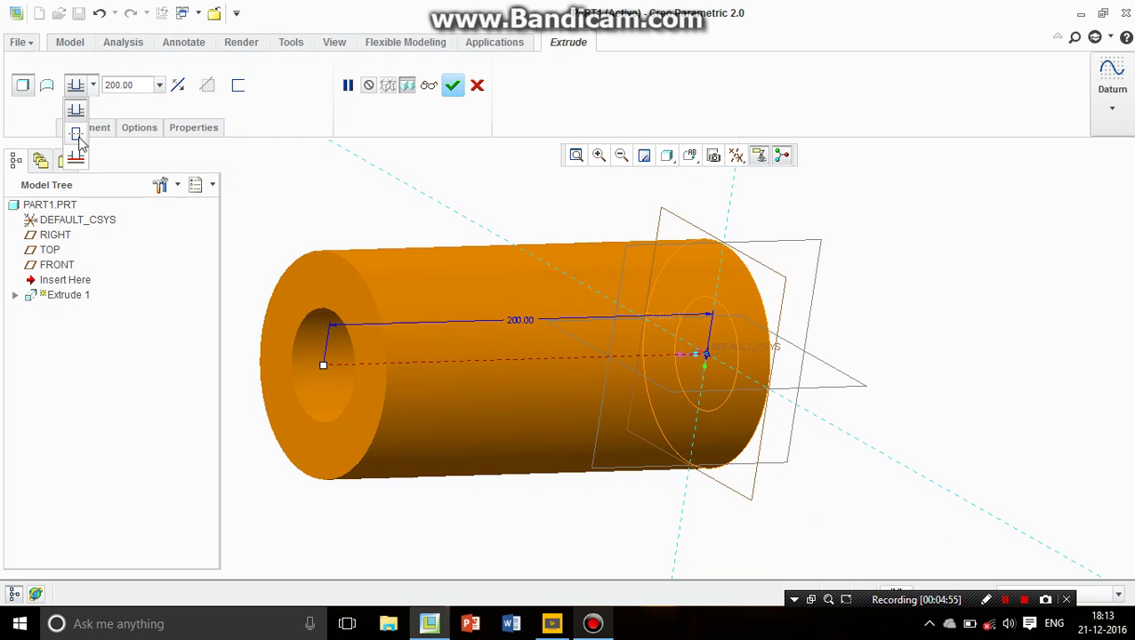
{"action": "left_click", "coordinate": [77, 135]}
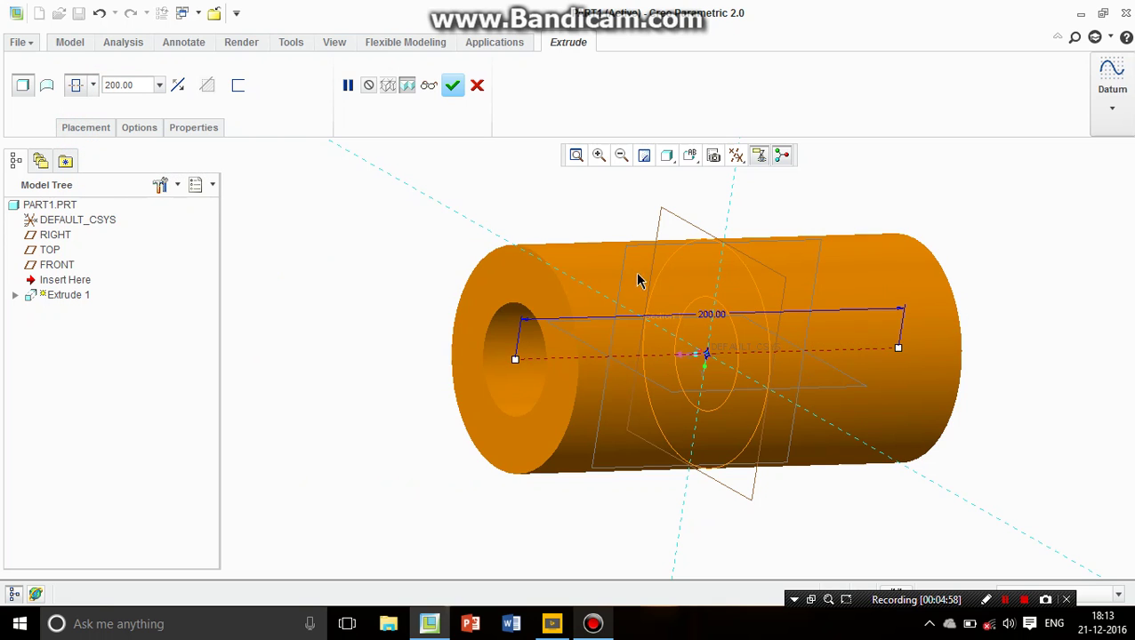
{"action": "middle_click_drag", "start_coordinate": [750, 334], "coordinate": [732, 357]}
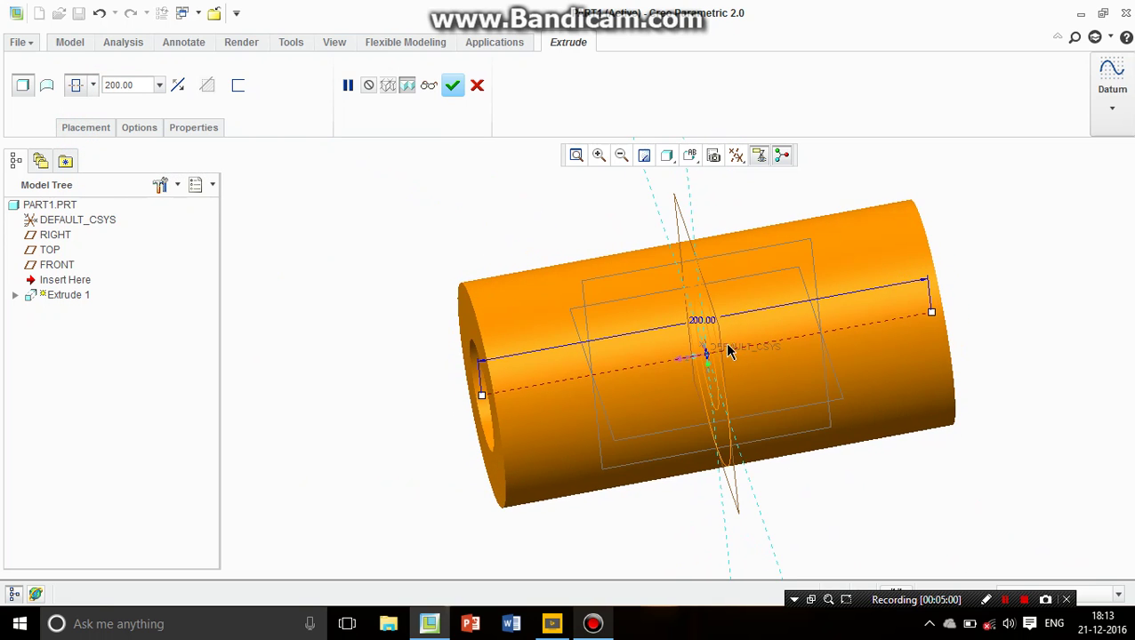
{"action": "middle_click_drag", "start_coordinate": [818, 333], "coordinate": [767, 332]}
{"action": "middle_click_drag", "start_coordinate": [833, 360], "coordinate": [790, 357]}
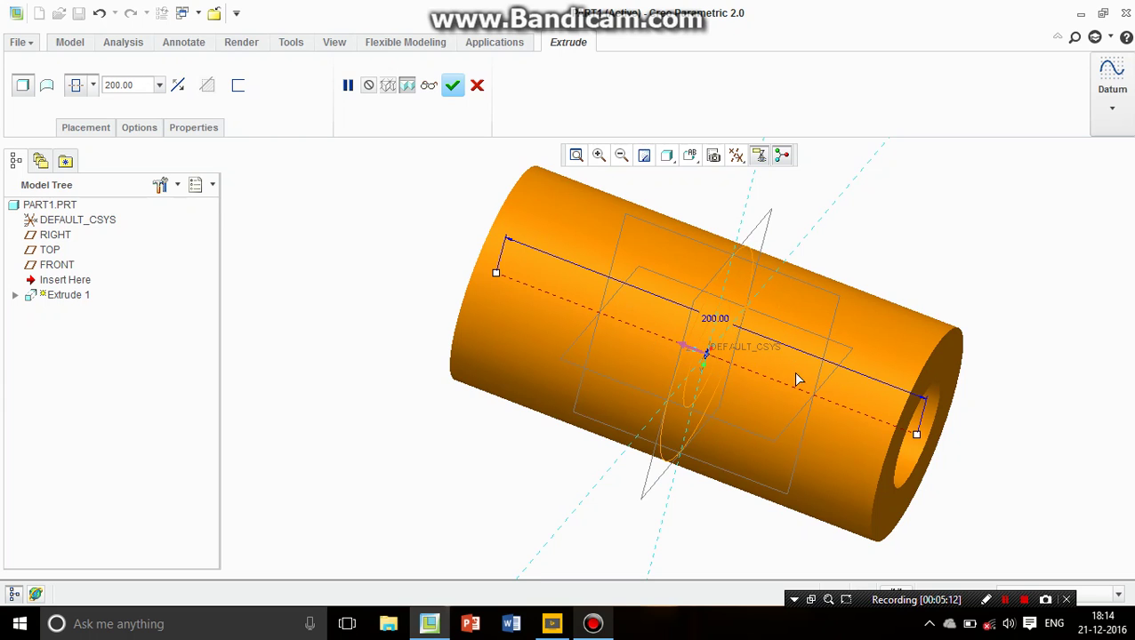
{"action": "left_click", "coordinate": [453, 85]}
{"action": "middle_click_drag", "start_coordinate": [1053, 308], "coordinate": [1012, 338]}
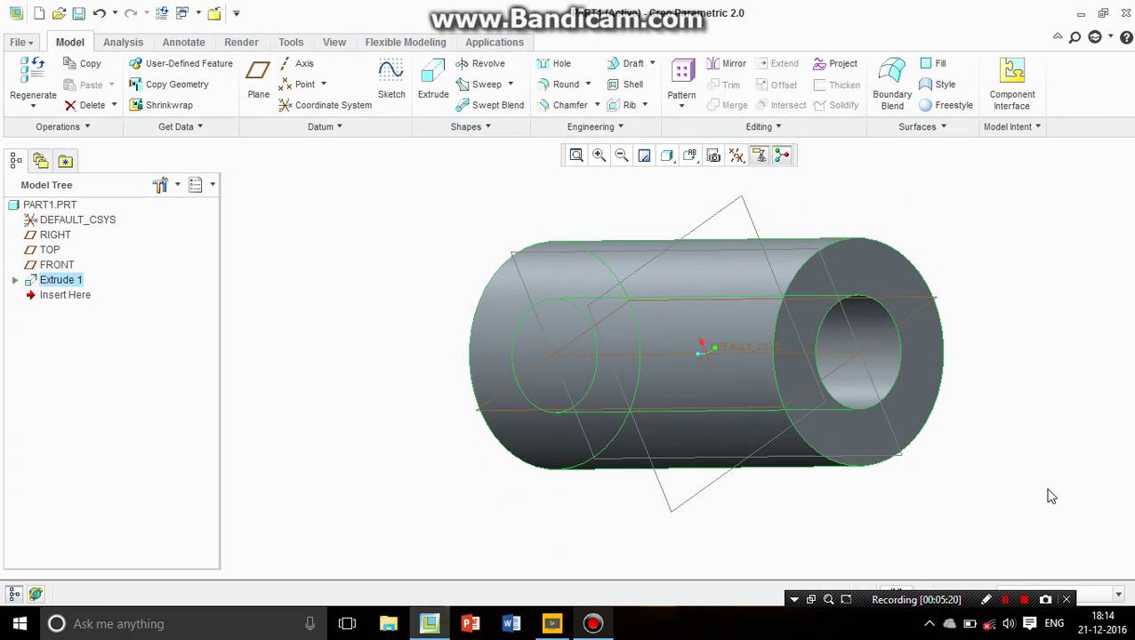